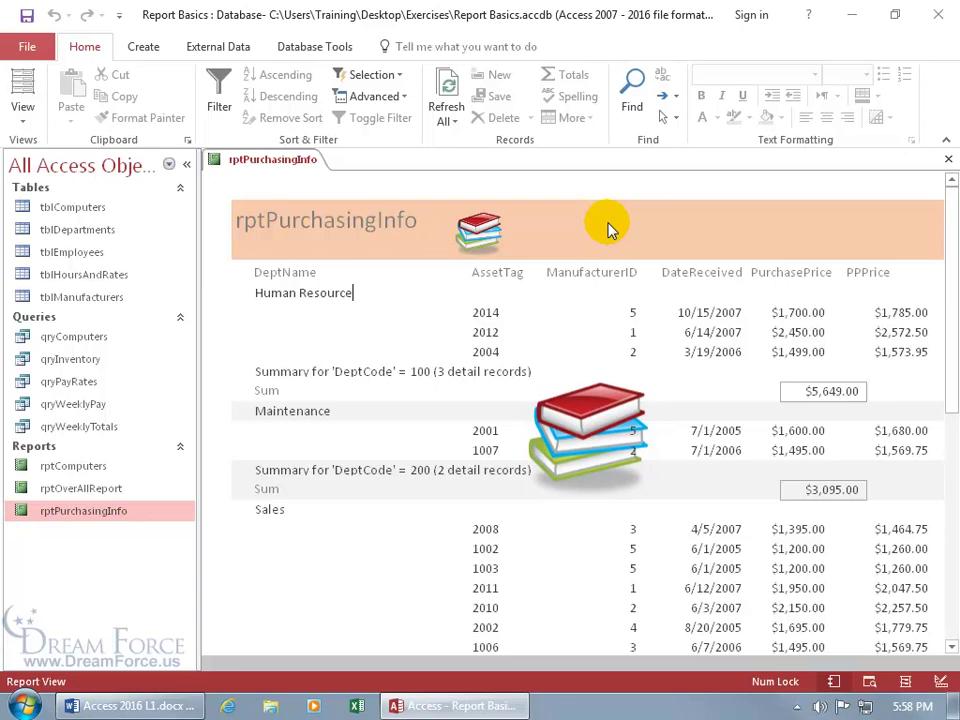
- Switch rptPurchasingInfo to Design View, select the Report Header, and show the Controls gallery
{"action": "right_click", "coordinate": [295, 163]}
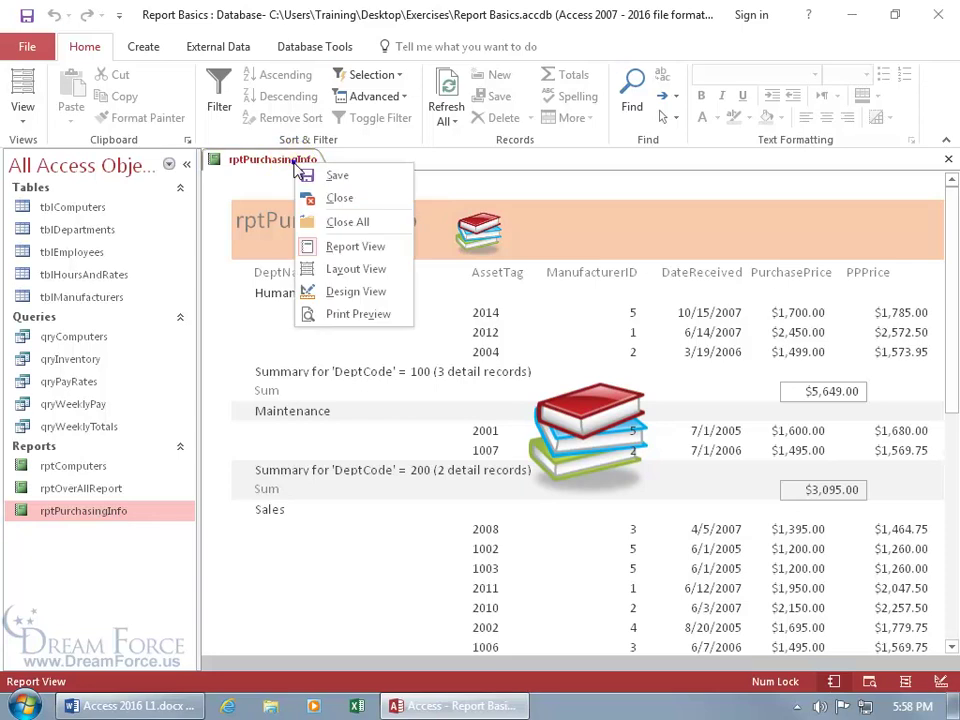
{"action": "left_click", "coordinate": [338, 291]}
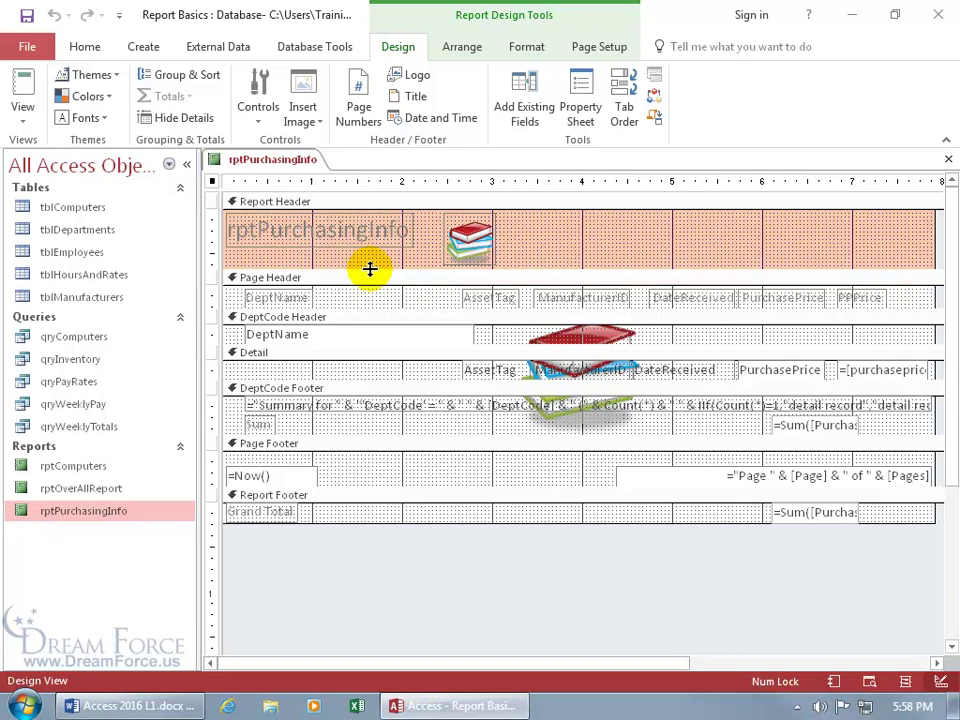
{"action": "left_click", "coordinate": [429, 203]}
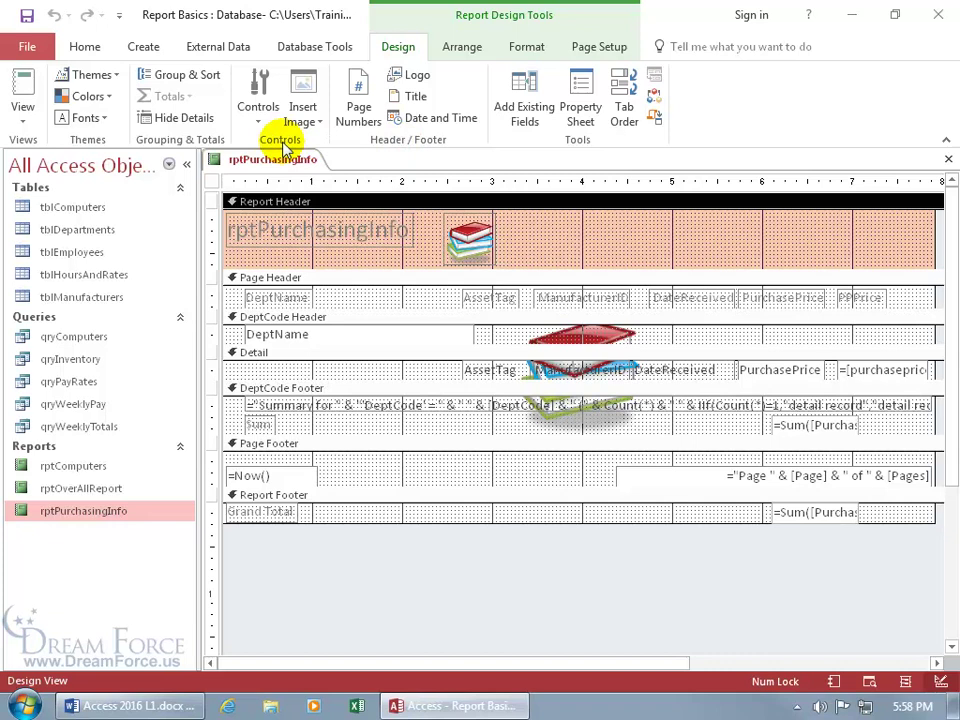
{"action": "left_click", "coordinate": [257, 118]}
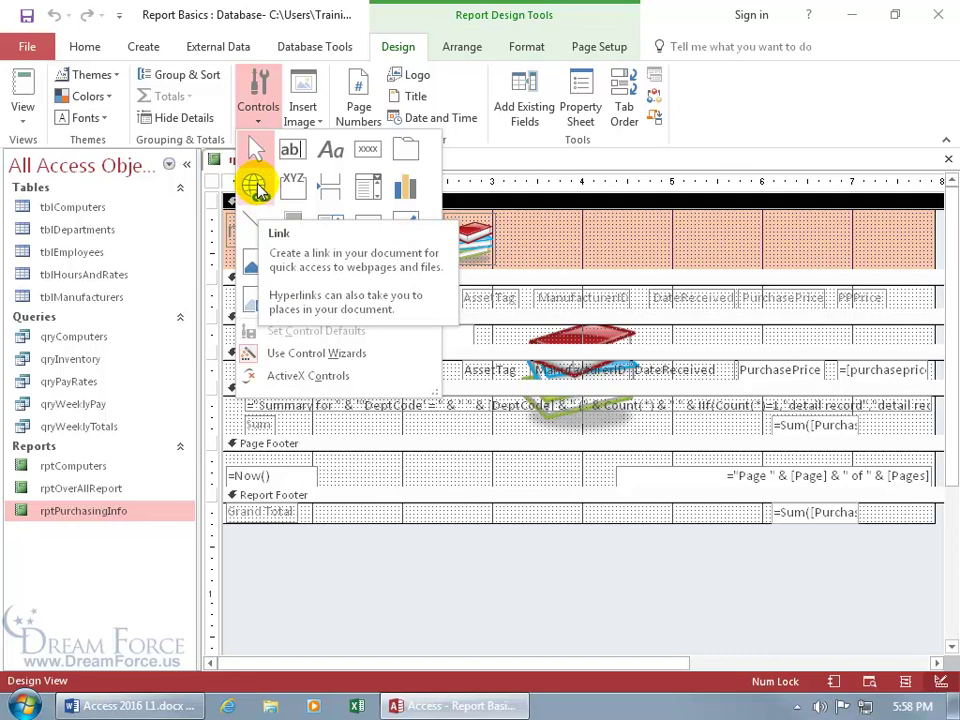
- Insert a hyperlink to Desktop\Exercises\Books.png and place it right of the books image
{"action": "left_click", "coordinate": [257, 188]}
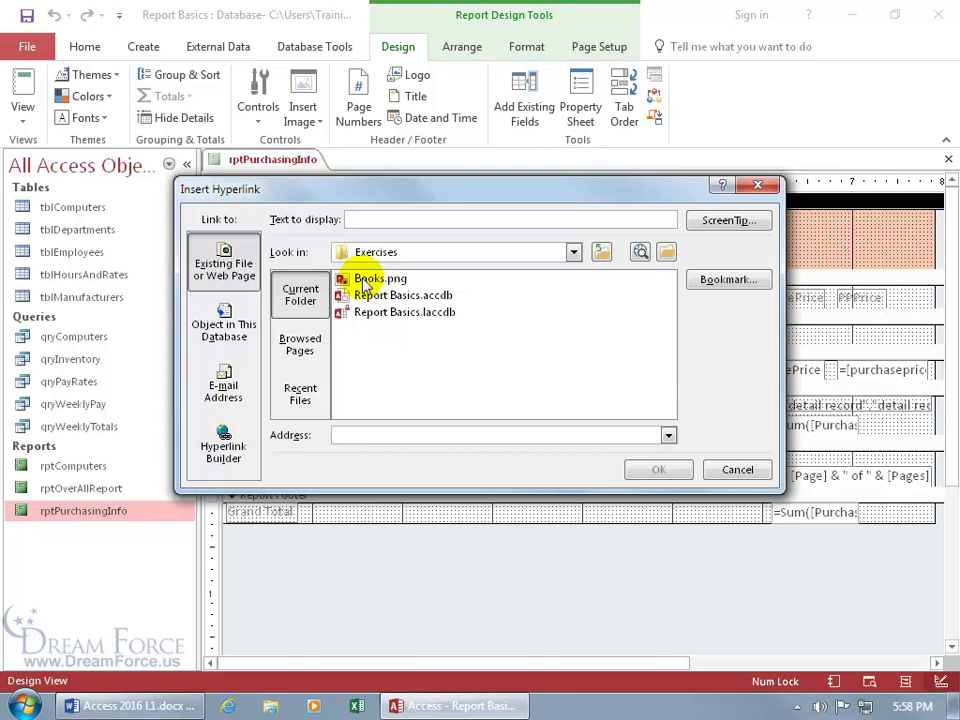
{"action": "left_click", "coordinate": [574, 252]}
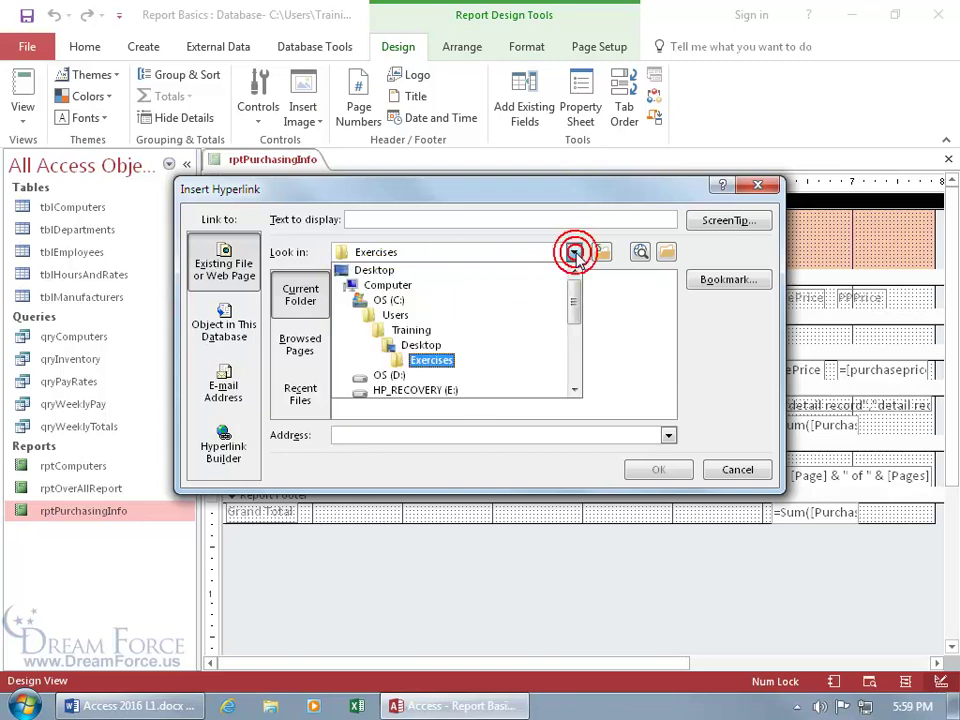
{"action": "left_click", "coordinate": [463, 345]}
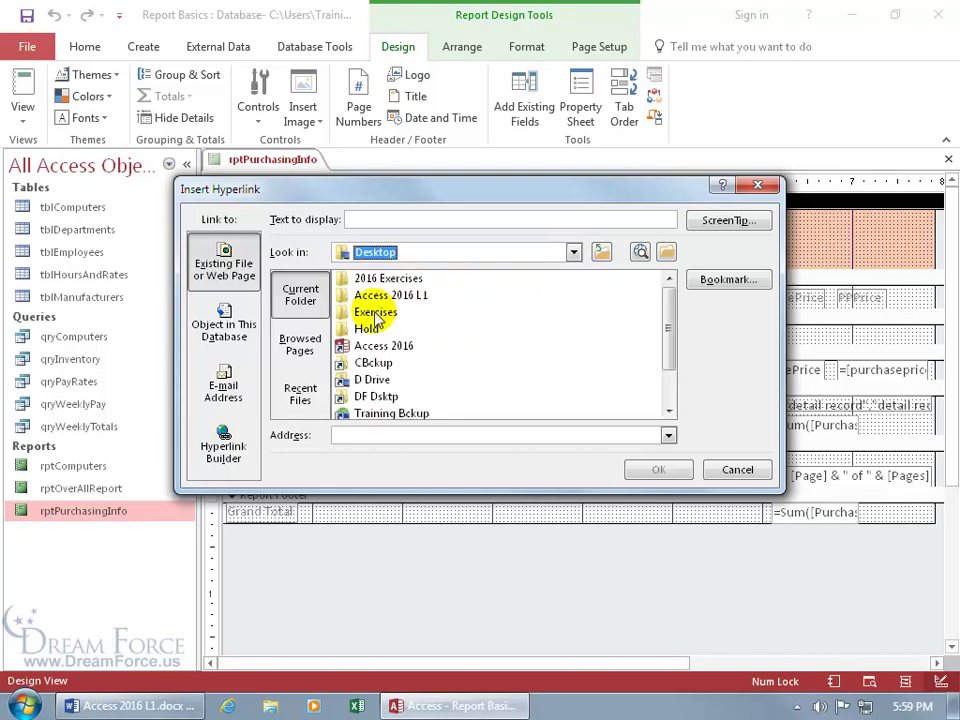
{"action": "double_click", "coordinate": [377, 313]}
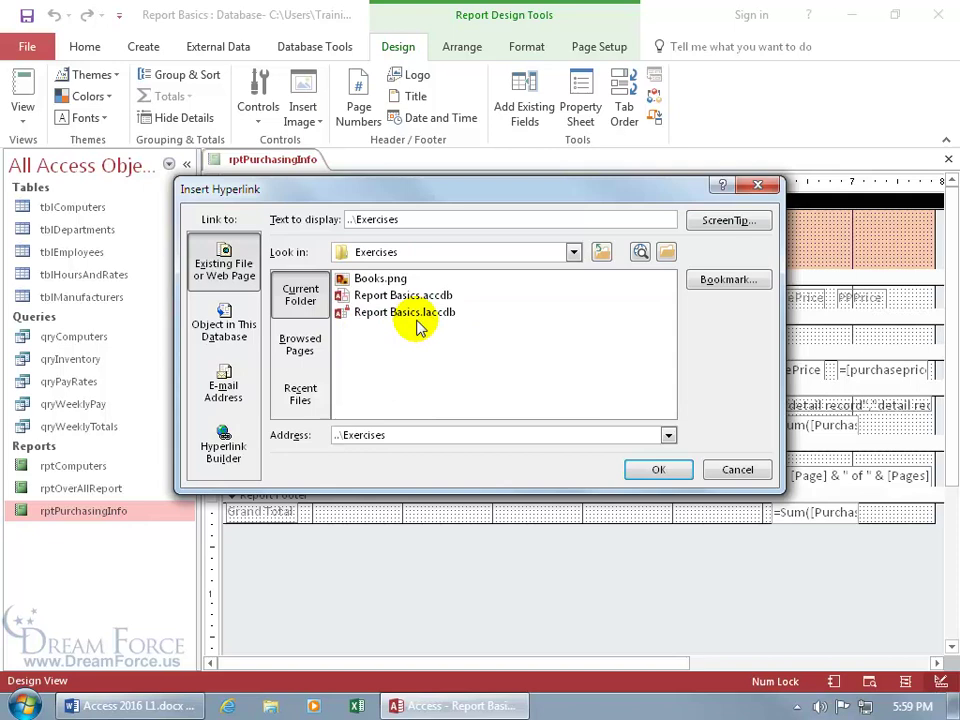
{"action": "double_click", "coordinate": [373, 283]}
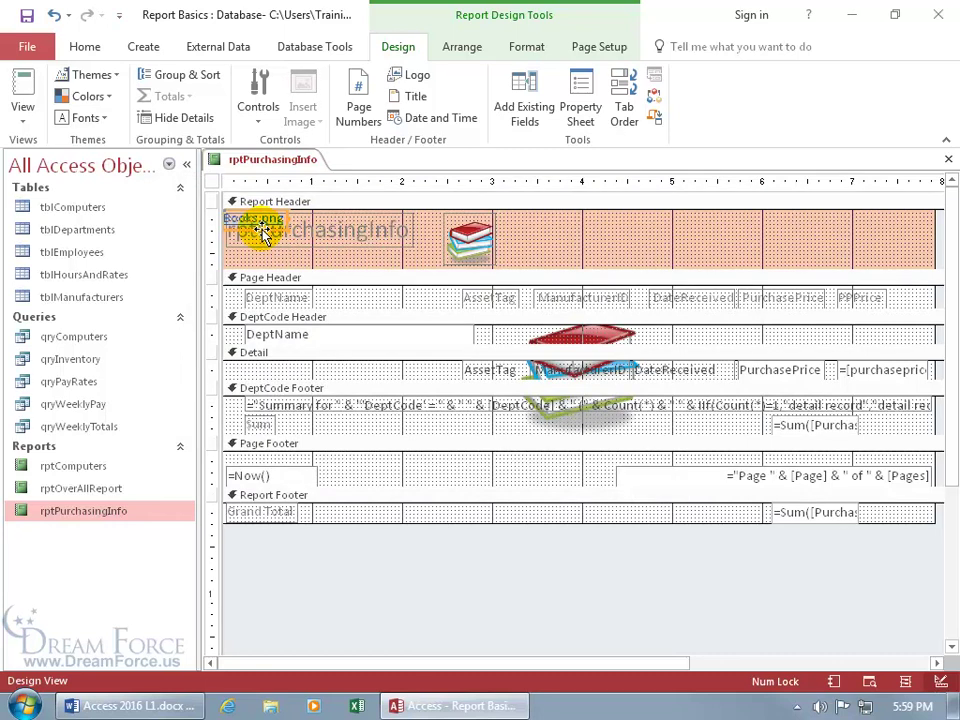
{"action": "mouse_move", "coordinate": [263, 231]}
{"action": "left_mouse_down"}
{"action": "mouse_move", "coordinate": [428, 253]}
{"action": "mouse_move", "coordinate": [615, 246]}
{"action": "mouse_move", "coordinate": [564, 242]}
{"action": "left_mouse_up"}
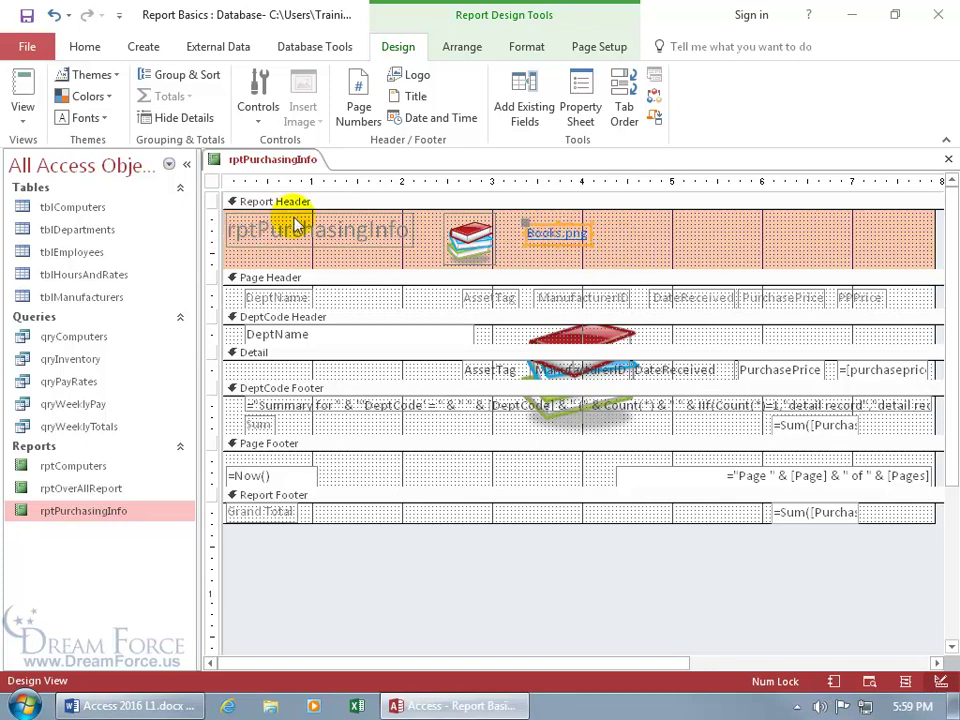
- Start a second hyperlink to the dreamforce.us web address, trimming its display text to dreamforce.us
{"action": "left_click", "coordinate": [256, 115]}
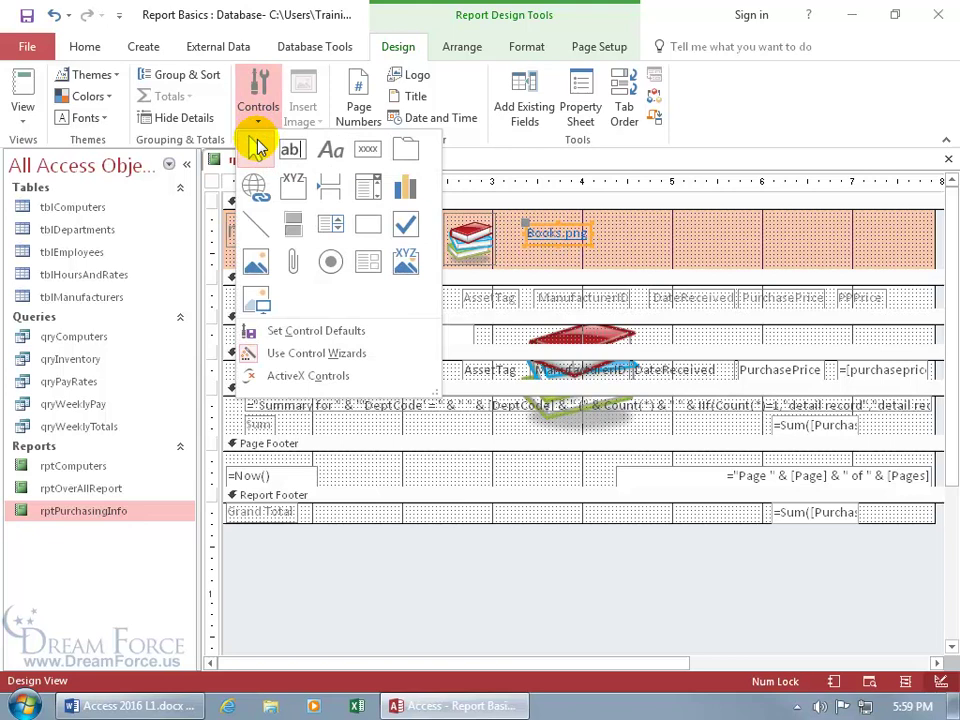
{"action": "left_click", "coordinate": [256, 188]}
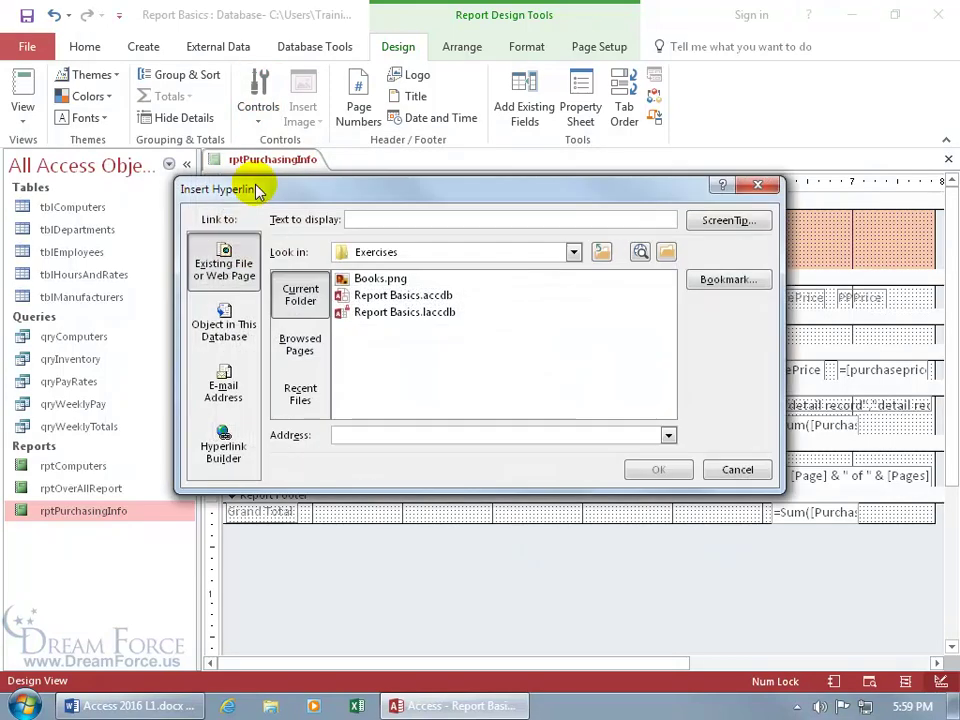
{"action": "left_click", "coordinate": [346, 434]}
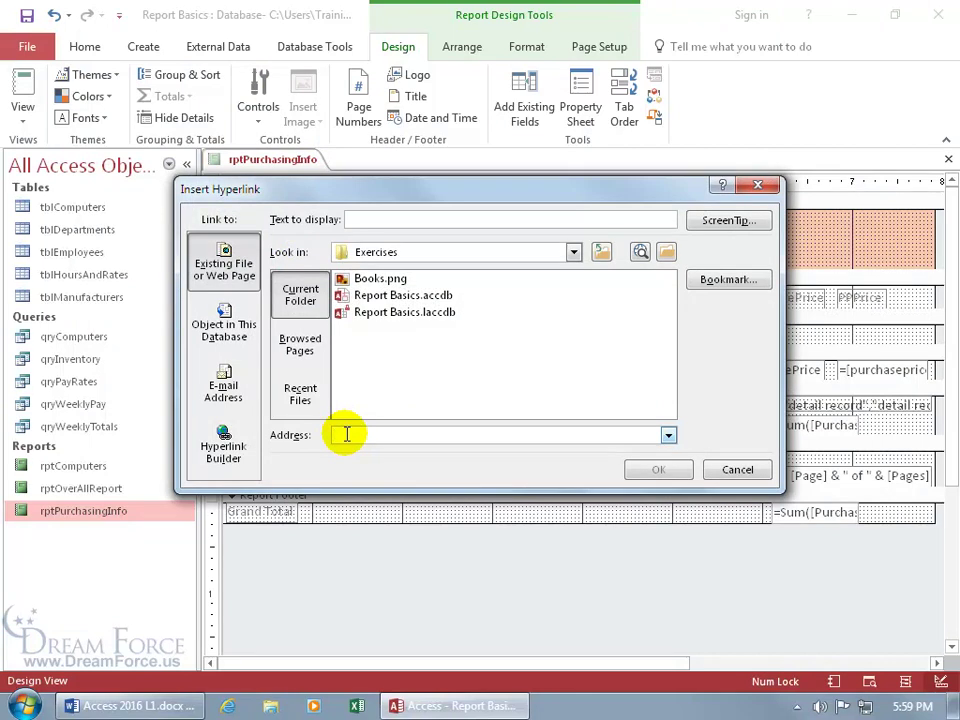
{"action": "type", "text": "www.dreamforce.us/"}
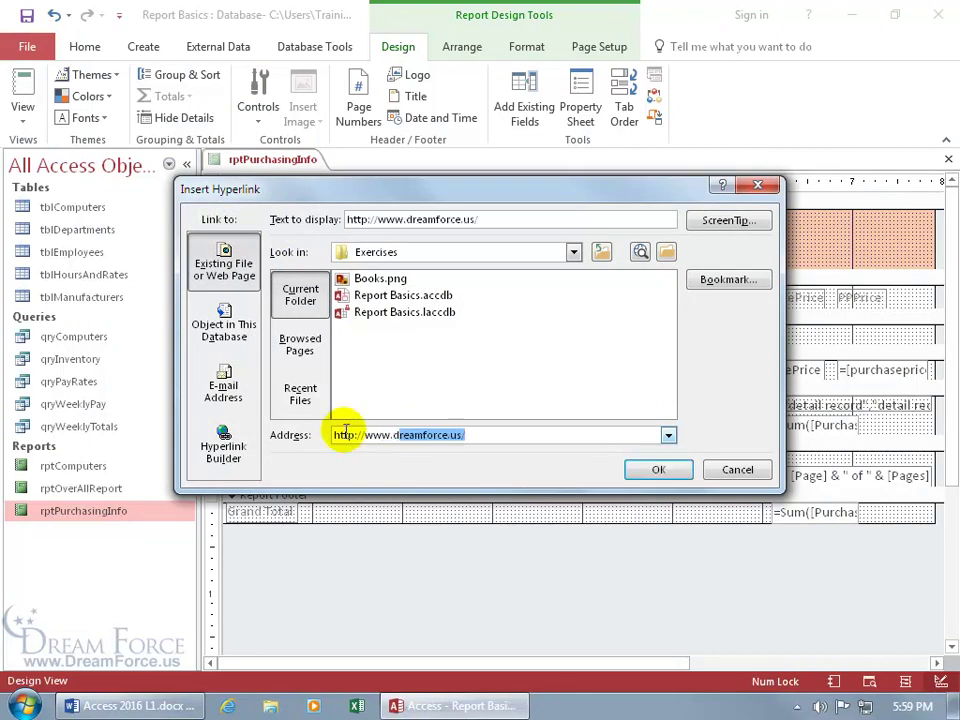
{"action": "left_click", "coordinate": [490, 437]}
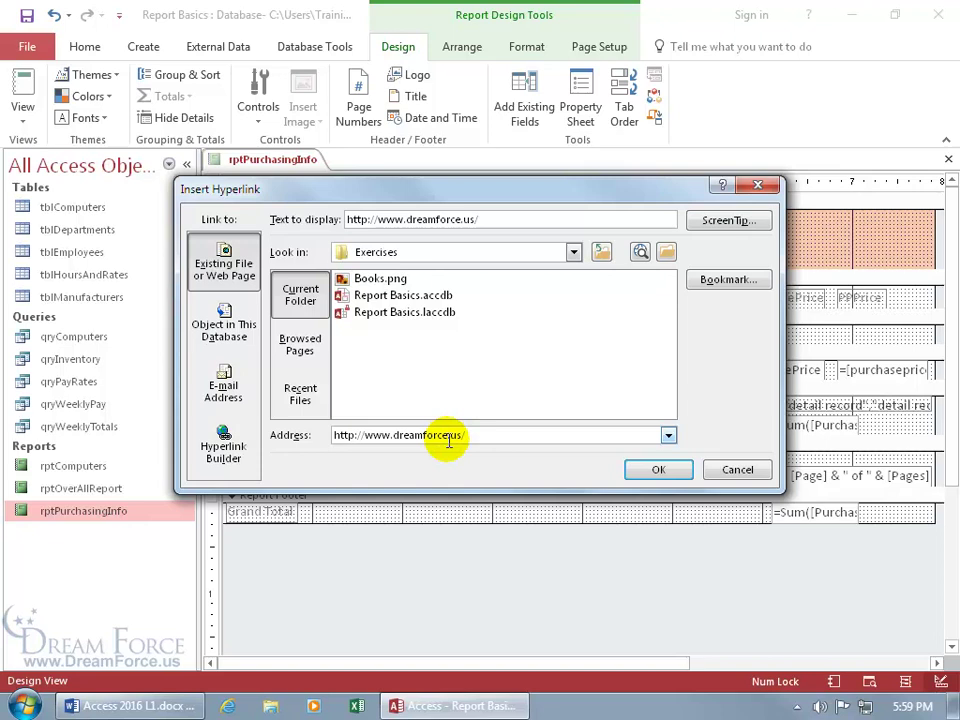
{"action": "left_click", "coordinate": [406, 219]}
{"action": "left_click_drag", "start_coordinate": [406, 219], "coordinate": [348, 219]}
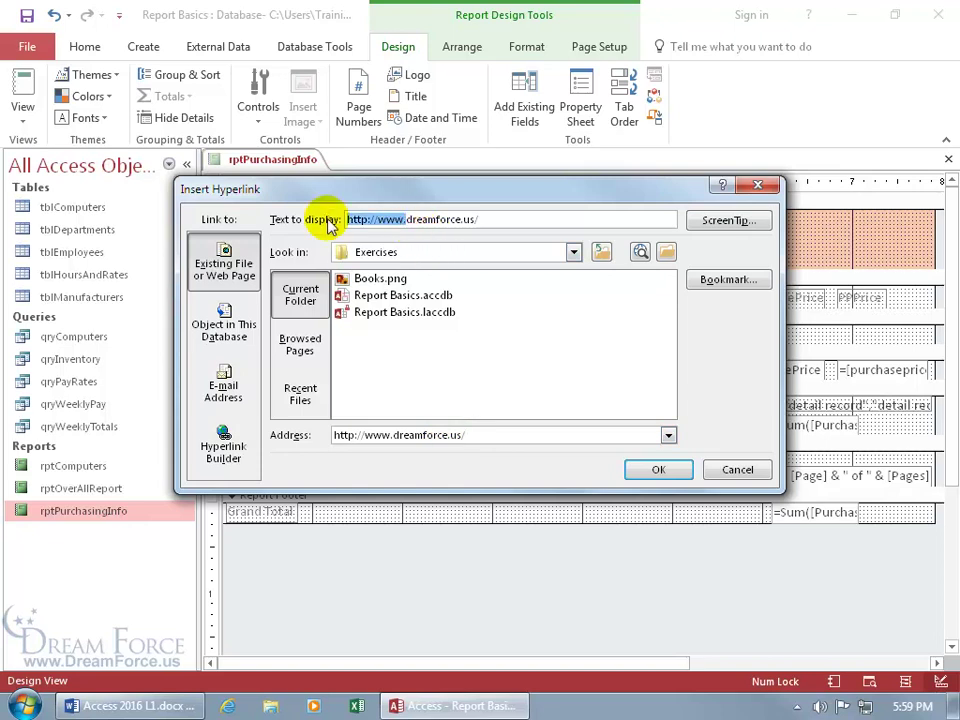
{"action": "key", "text": "BackSpace"}
{"action": "left_click", "coordinate": [430, 219]}
{"action": "key", "text": "BackSpace"}
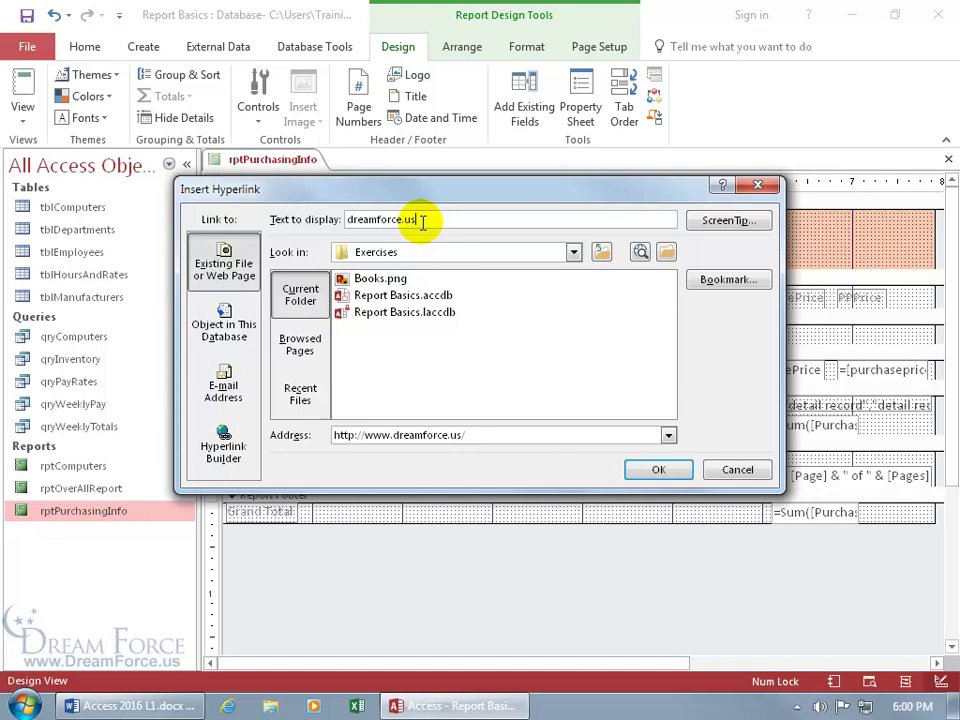
- Give the link the ScreenTip 'My website and so please stay a while in your visit', insert it beside Books.png
{"action": "left_click", "coordinate": [727, 222]}
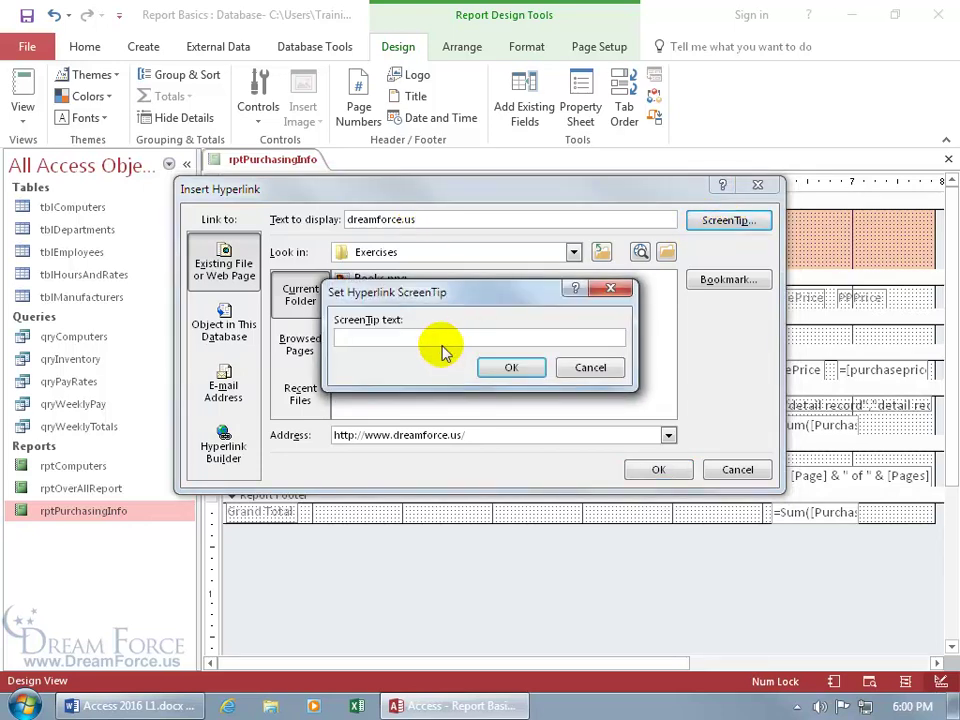
{"action": "left_click", "coordinate": [345, 337]}
{"action": "type", "text": "My website and so please stay a while in your visit"}
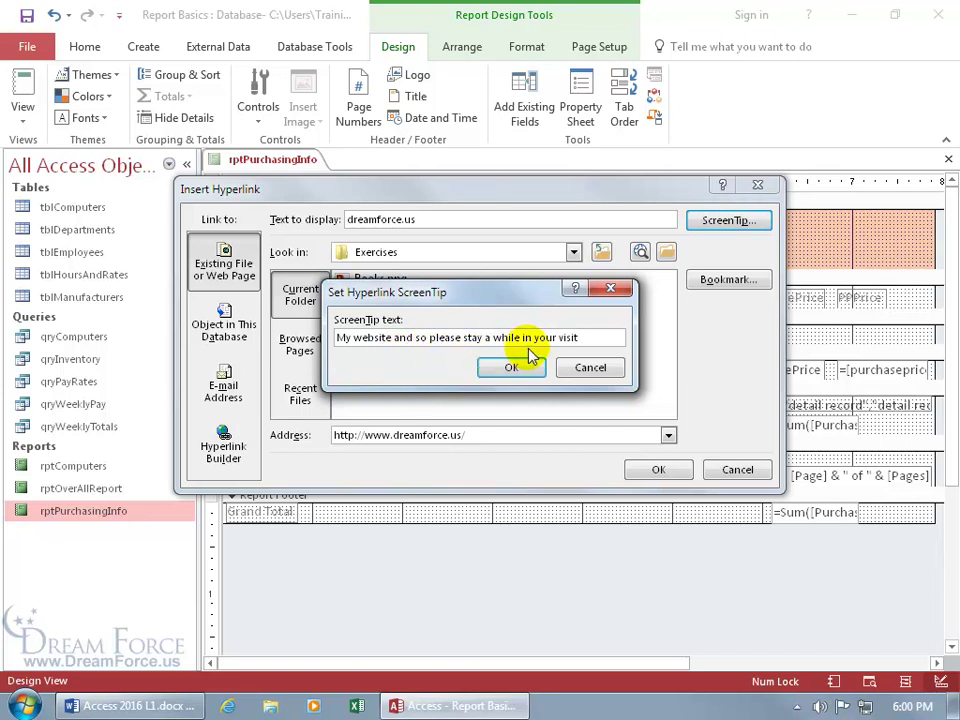
{"action": "left_click", "coordinate": [518, 367]}
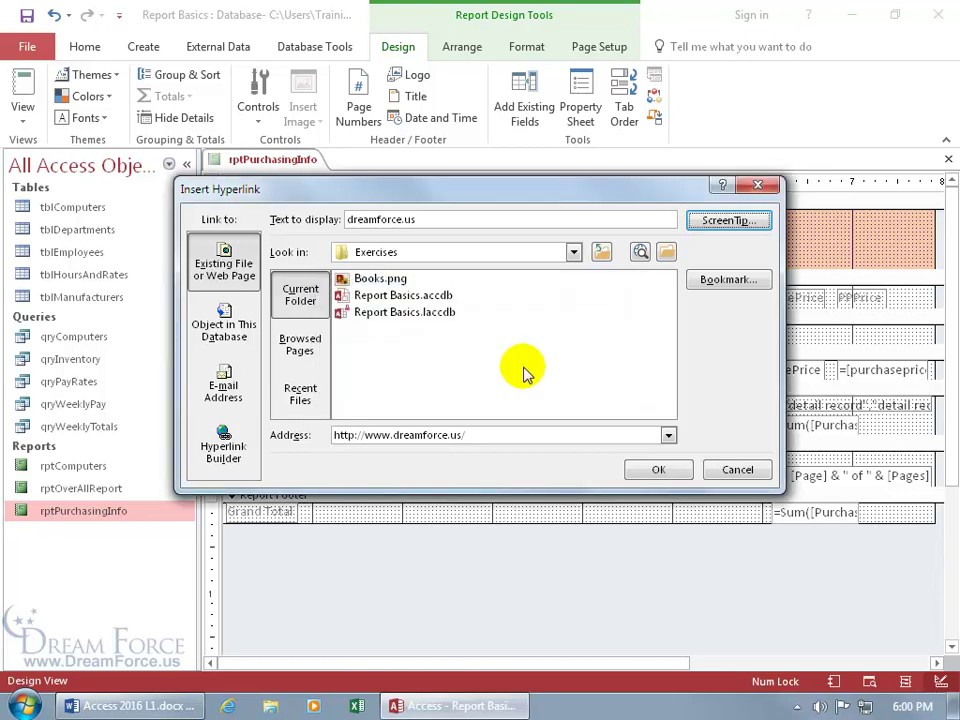
{"action": "left_click", "coordinate": [656, 472]}
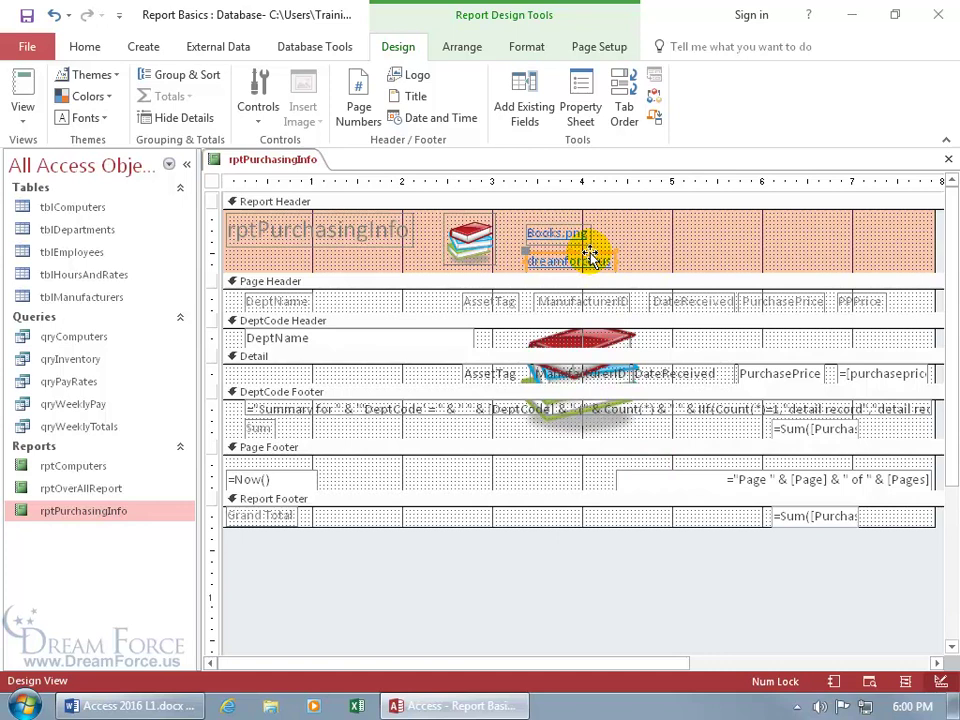
{"action": "left_click_drag", "start_coordinate": [591, 256], "coordinate": [675, 226]}
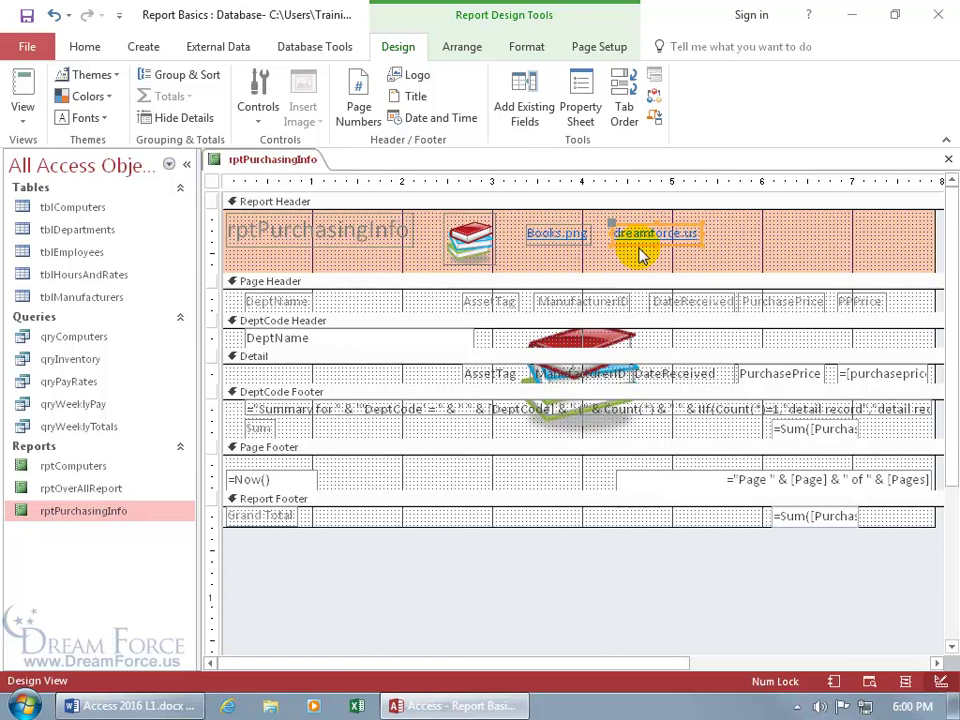
{"action": "left_click", "coordinate": [660, 232]}
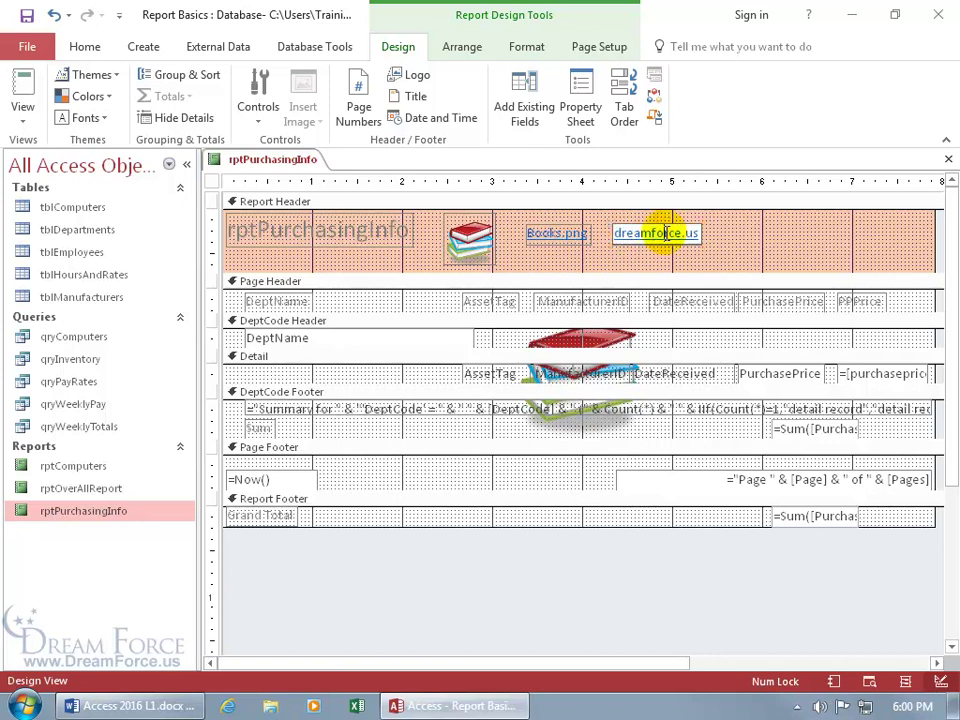
{"action": "left_click", "coordinate": [550, 233]}
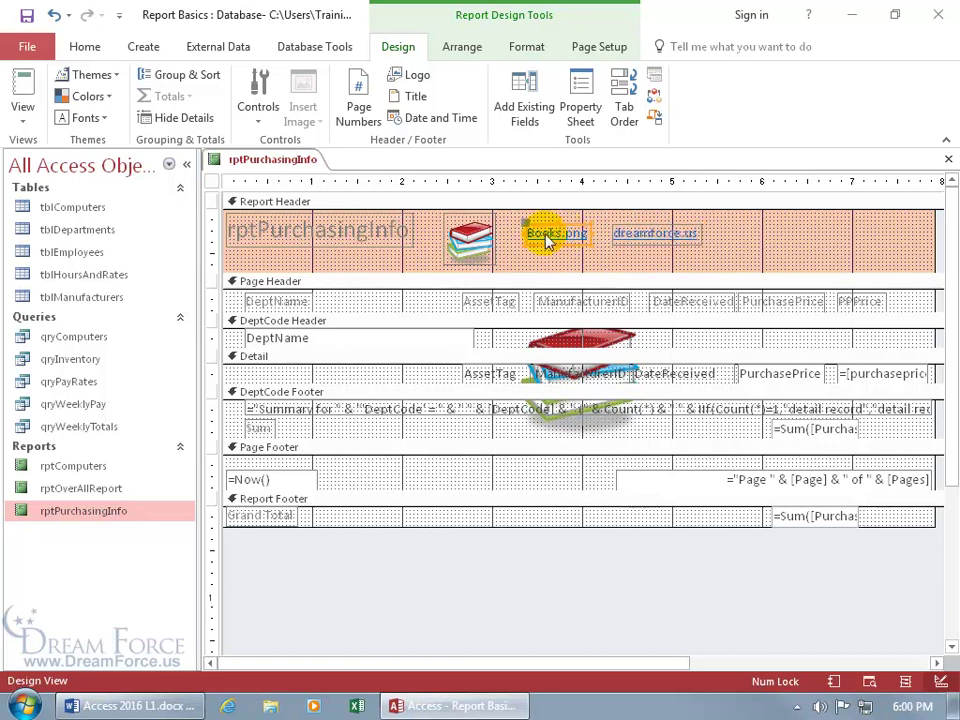
- View the report in Layout View and check the Books.png and dreamforce.us links
{"action": "right_click", "coordinate": [256, 162]}
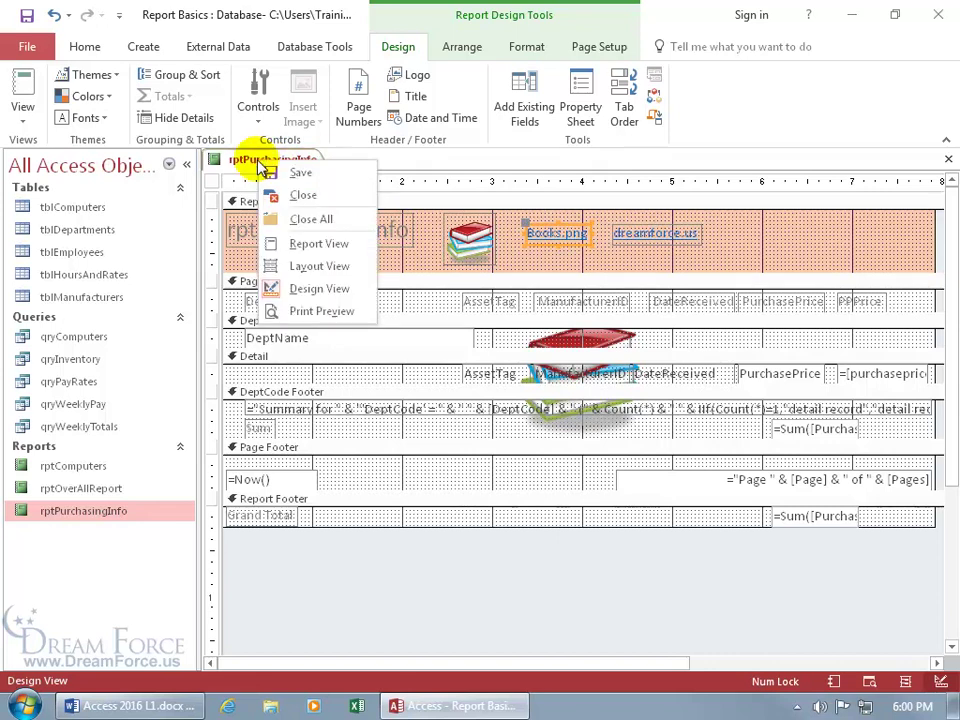
{"action": "left_click", "coordinate": [310, 267]}
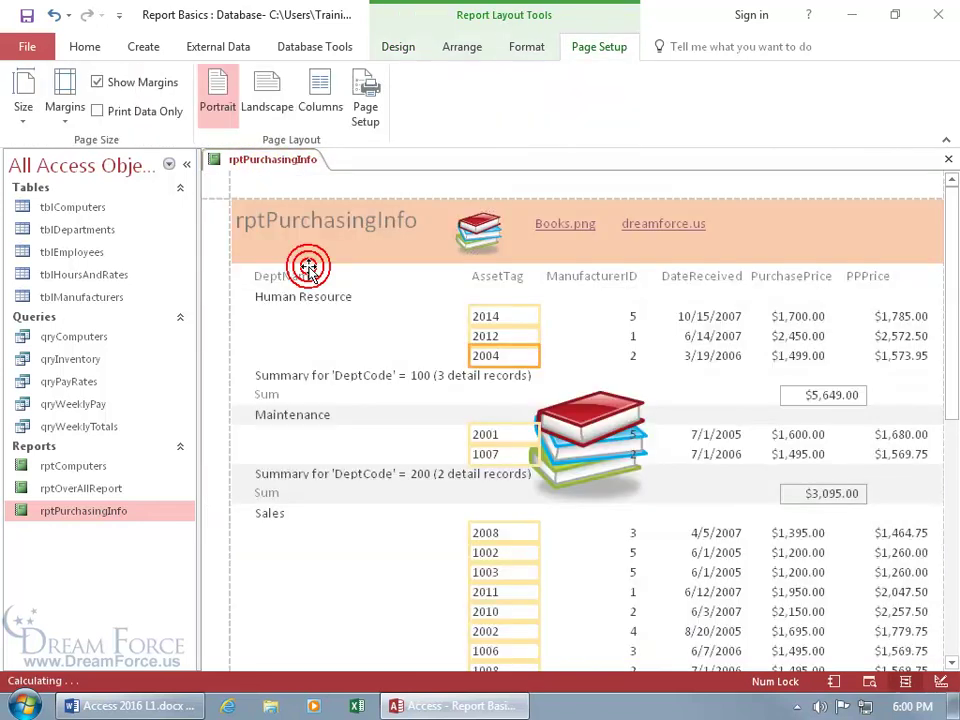
{"action": "left_click", "coordinate": [563, 223]}
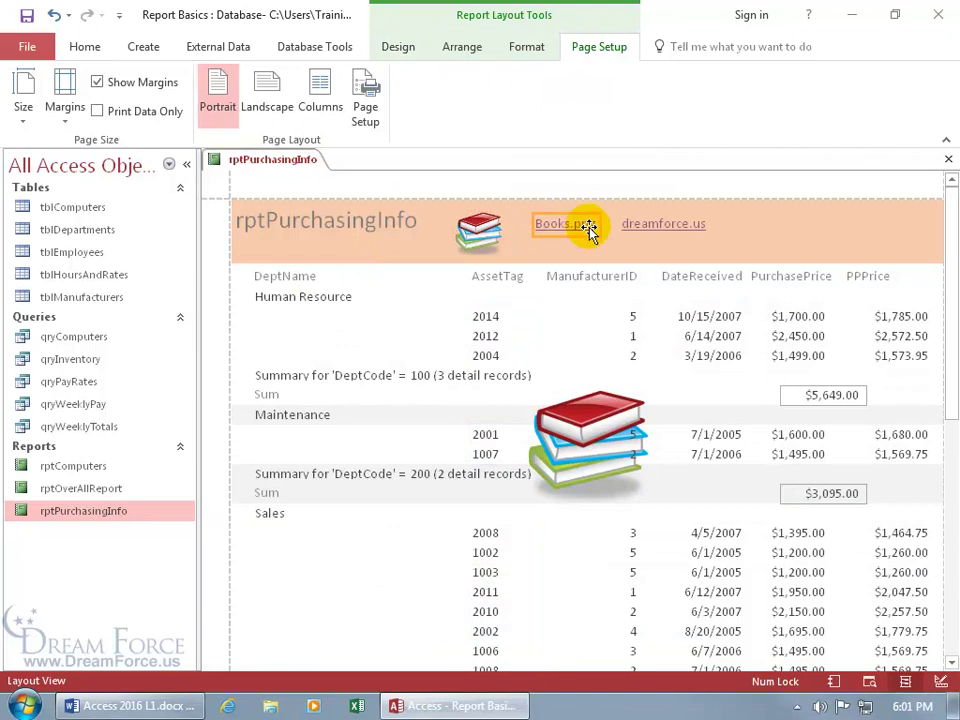
{"action": "left_click", "coordinate": [651, 225]}
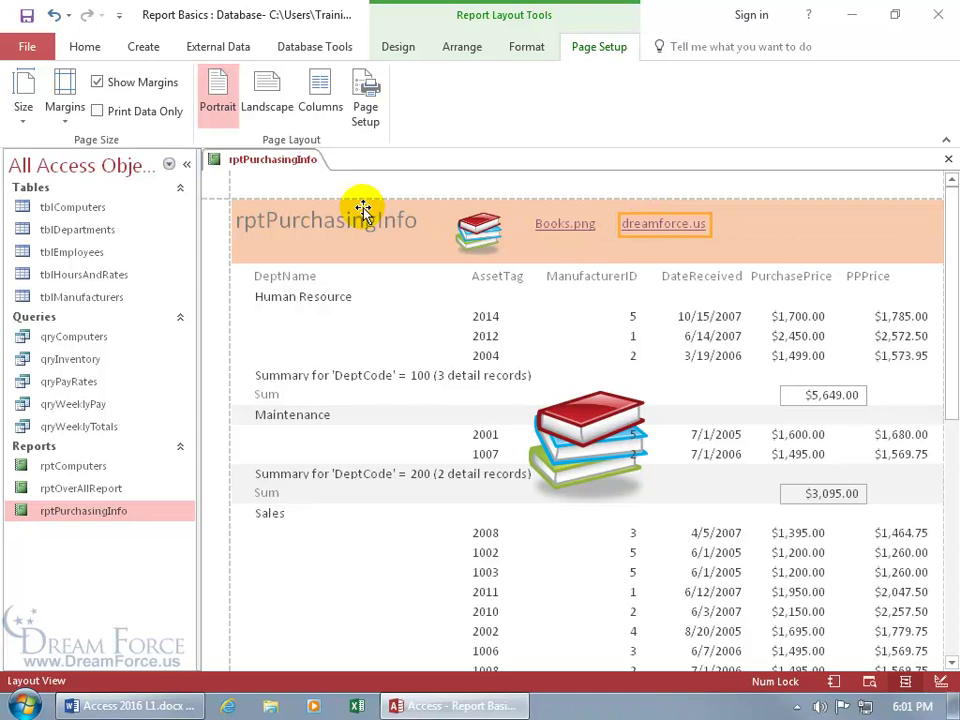
- Check the report in Print Preview at whole-page and full size, then show it in Report View
{"action": "right_click", "coordinate": [275, 163]}
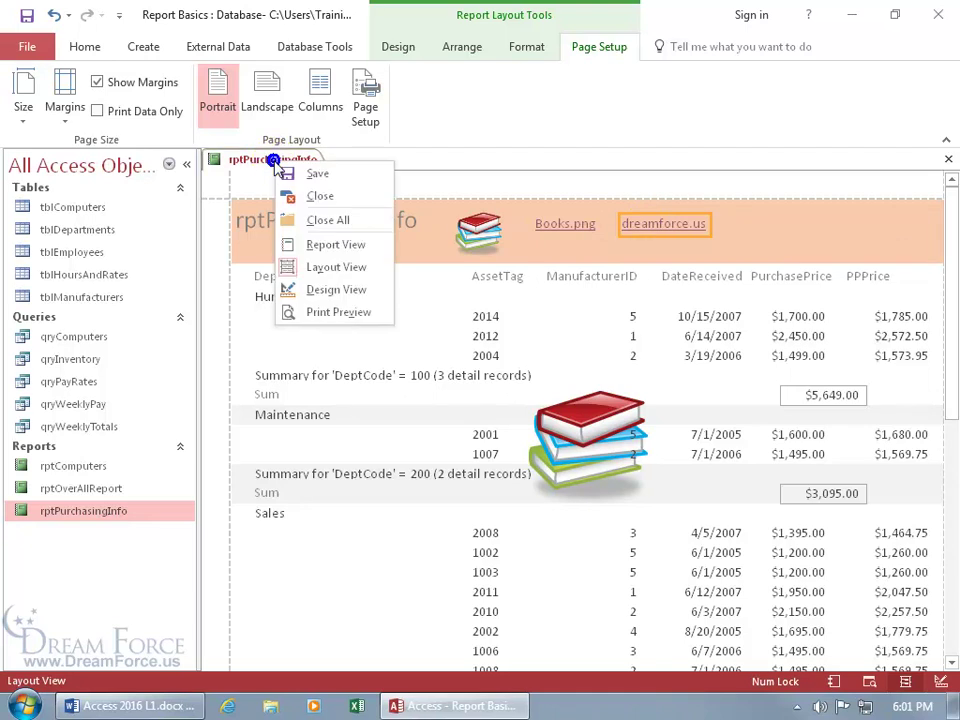
{"action": "left_click", "coordinate": [320, 312]}
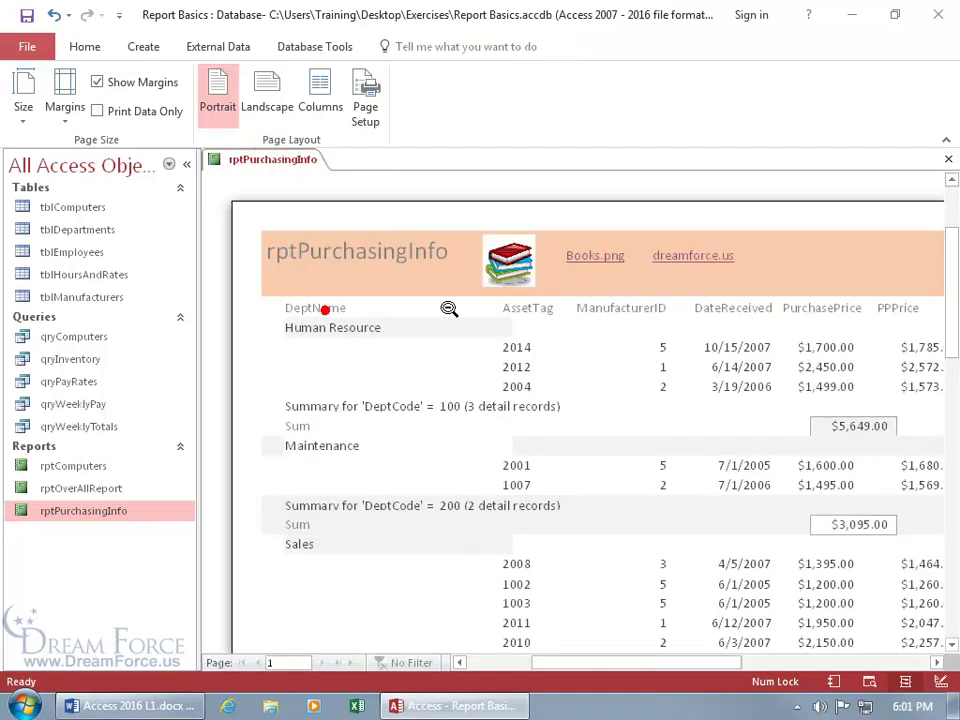
{"action": "left_click", "coordinate": [684, 266]}
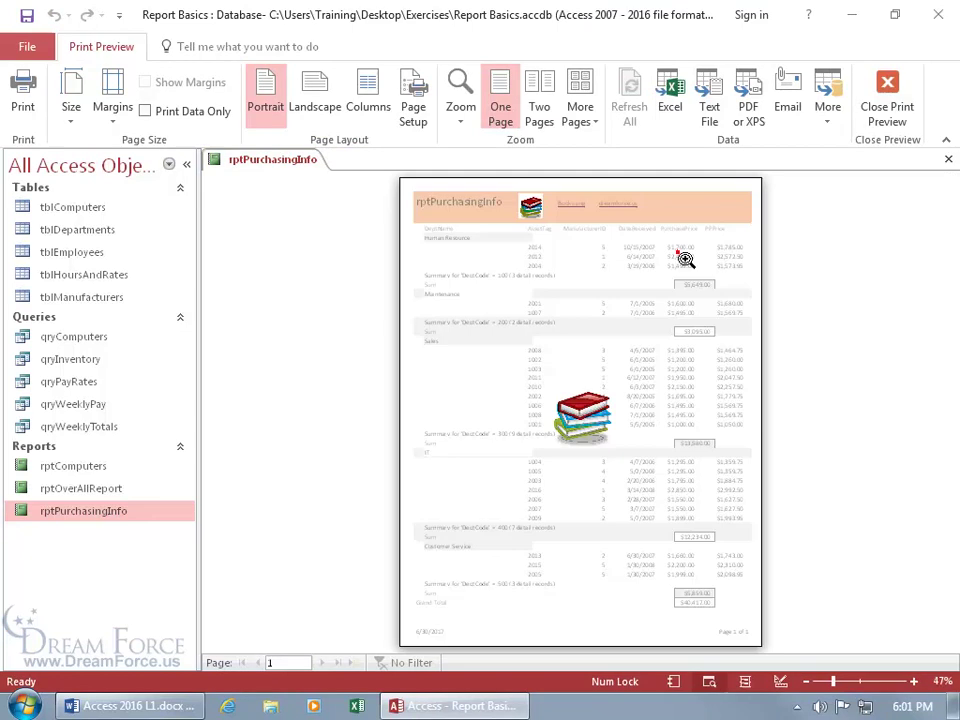
{"action": "left_click", "coordinate": [624, 208]}
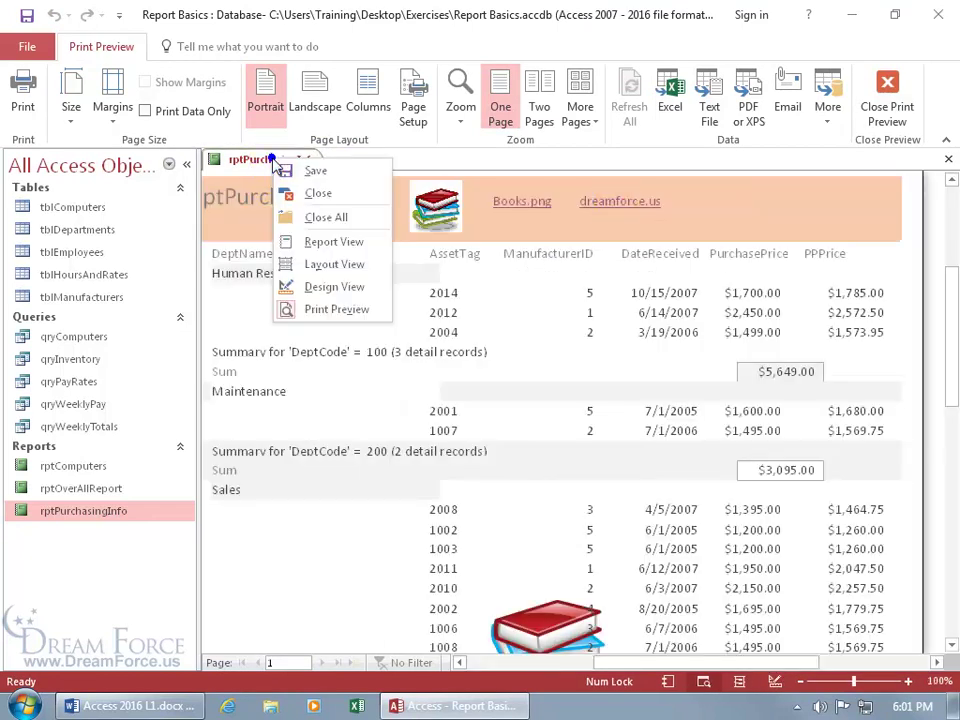
{"action": "left_click", "coordinate": [297, 247]}
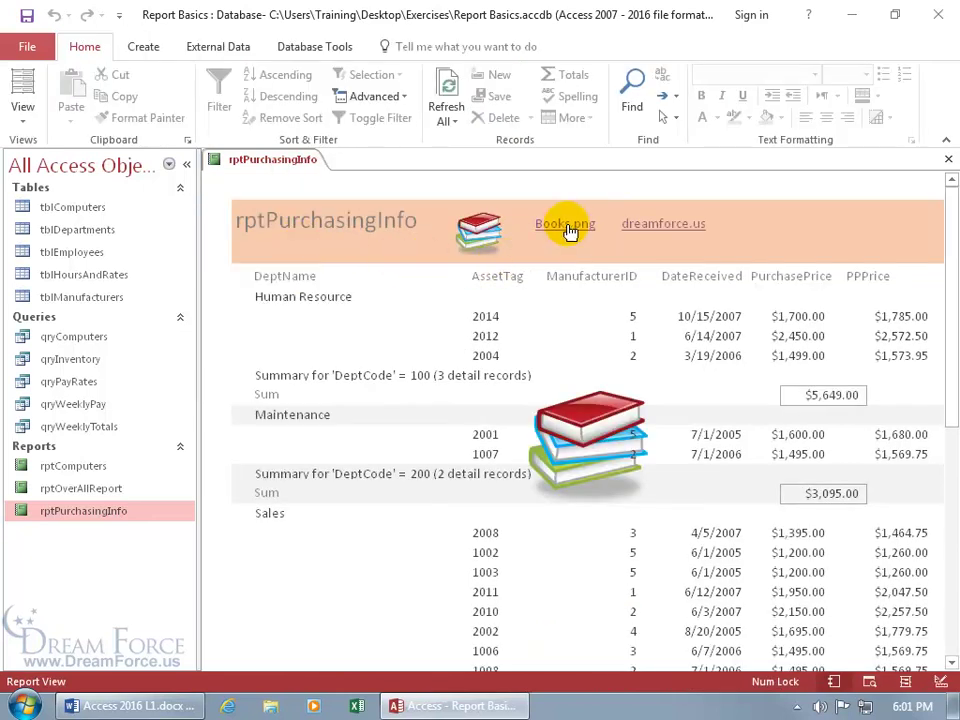
- Open Books.png from its link past the security notice, close it, and check the dreamforce.us ScreenTip
{"action": "left_click", "coordinate": [566, 228]}
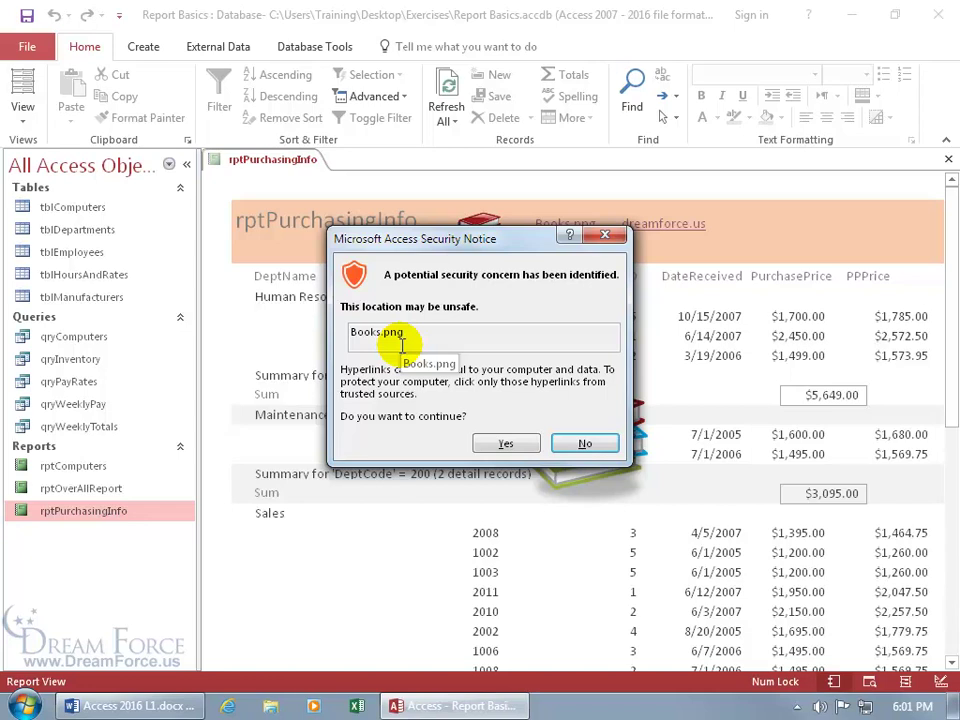
{"action": "left_click", "coordinate": [510, 444]}
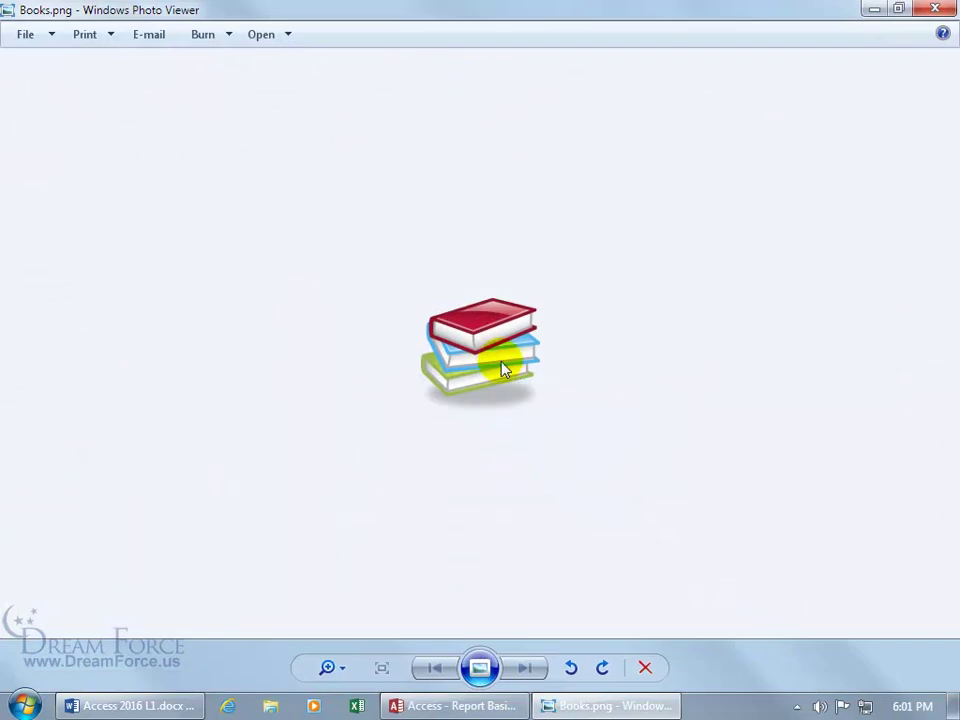
{"action": "left_click", "coordinate": [942, 10]}
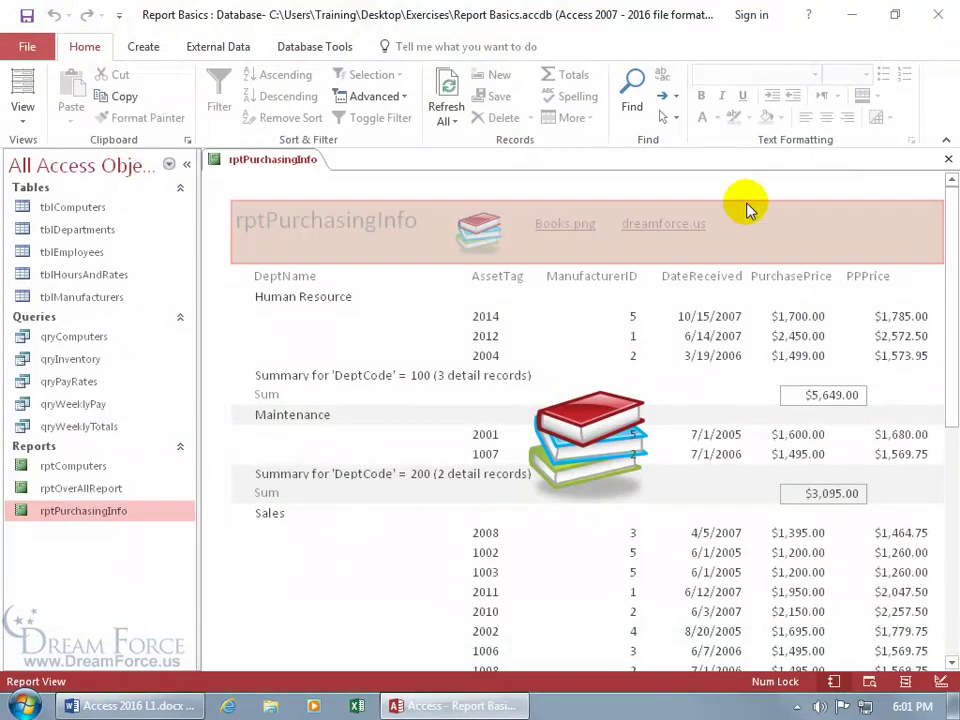
{"action": "left_click", "coordinate": [640, 318]}
{"action": "mouse_move", "coordinate": [659, 230]}
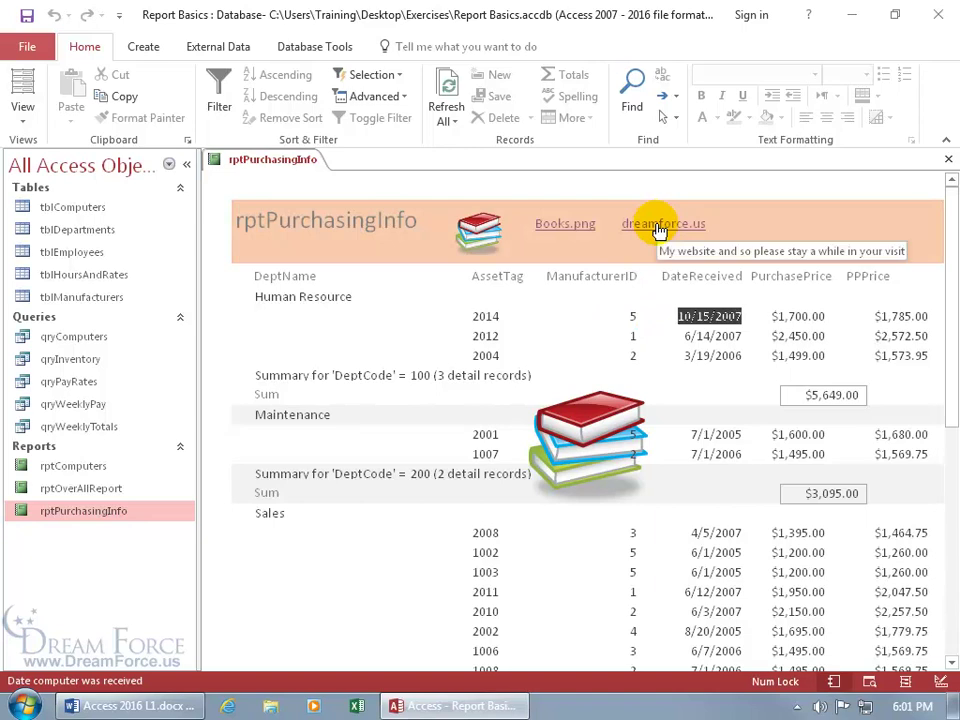
{"action": "left_click", "coordinate": [659, 230]}
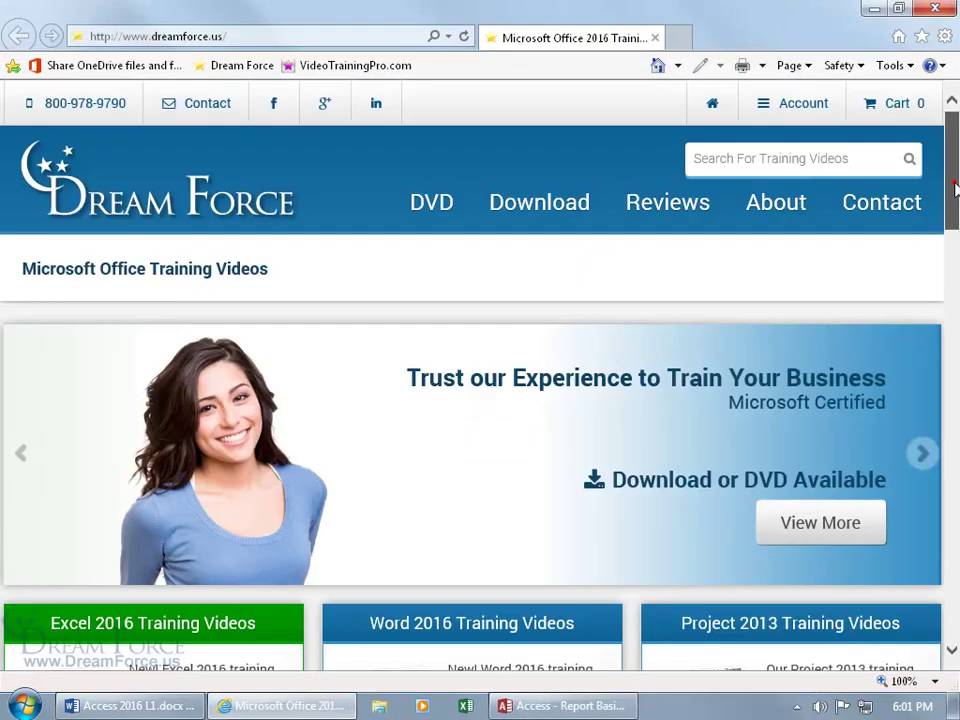
{"action": "left_click_drag", "start_coordinate": [951, 175], "coordinate": [945, 317]}
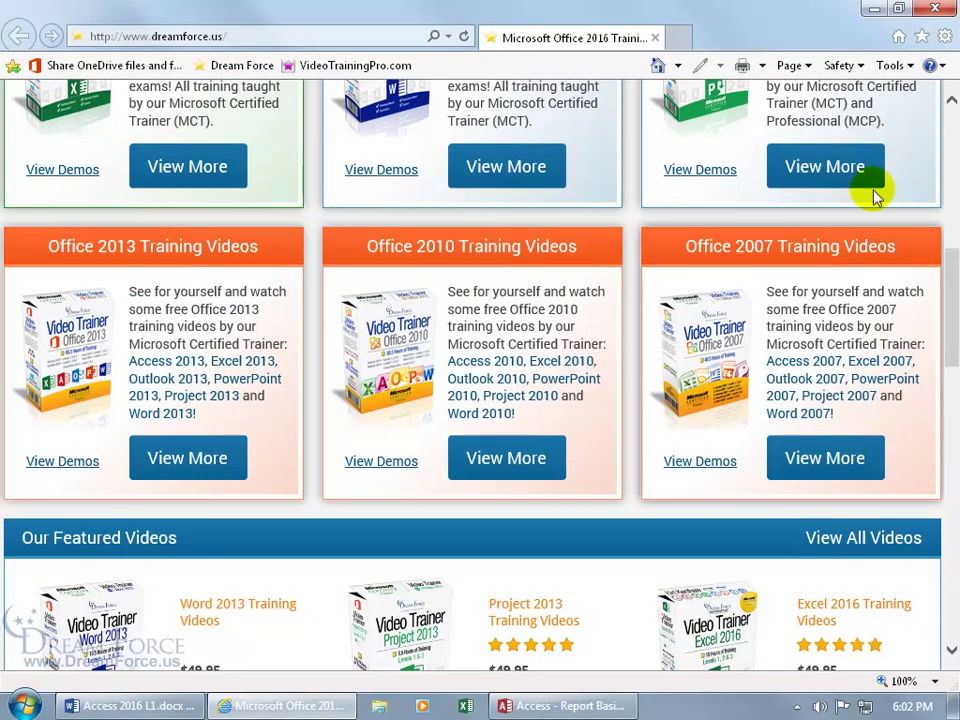
{"action": "left_click", "coordinate": [938, 10]}
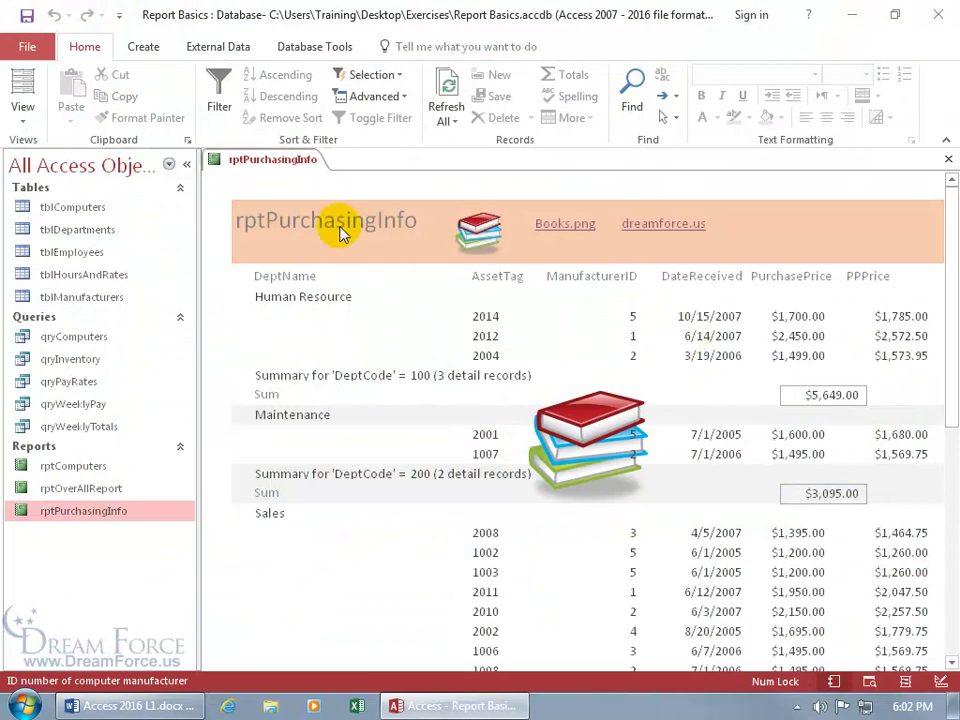
- Return to Design View and delete both the Books.png and dreamforce.us header links
{"action": "right_click", "coordinate": [299, 161]}
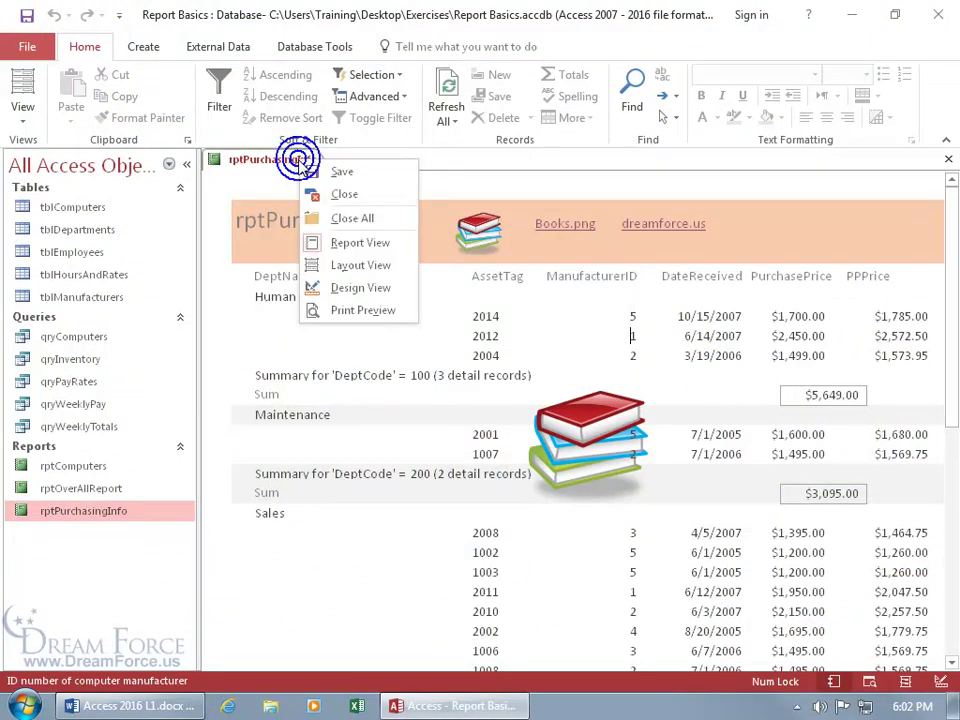
{"action": "left_click", "coordinate": [328, 287]}
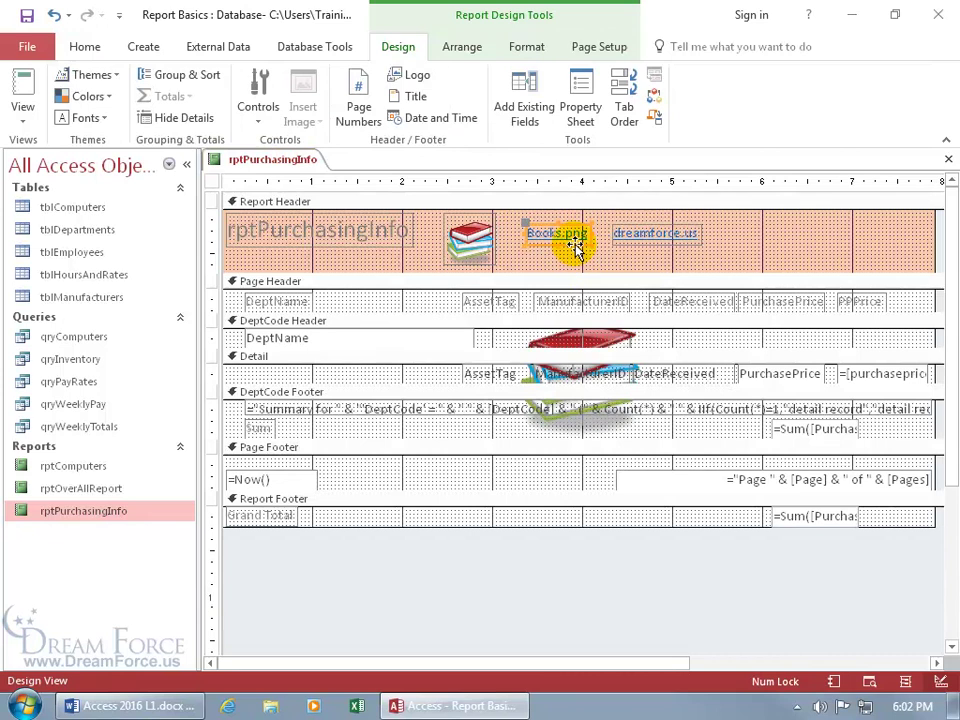
{"action": "key", "text": "Delete"}
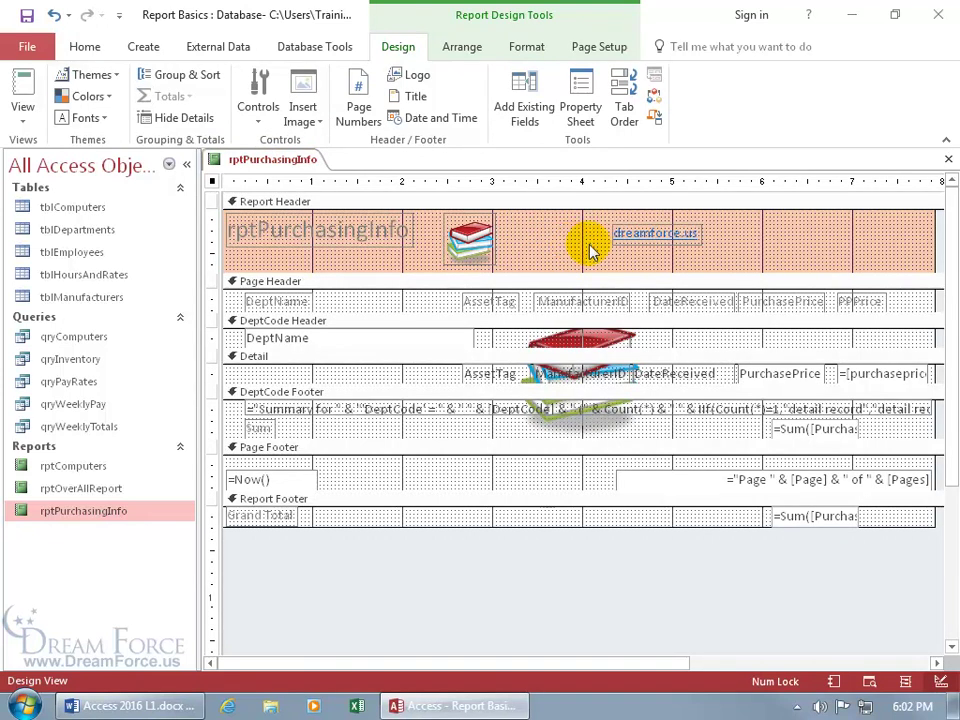
{"action": "left_click", "coordinate": [627, 245]}
{"action": "key", "text": "Delete"}
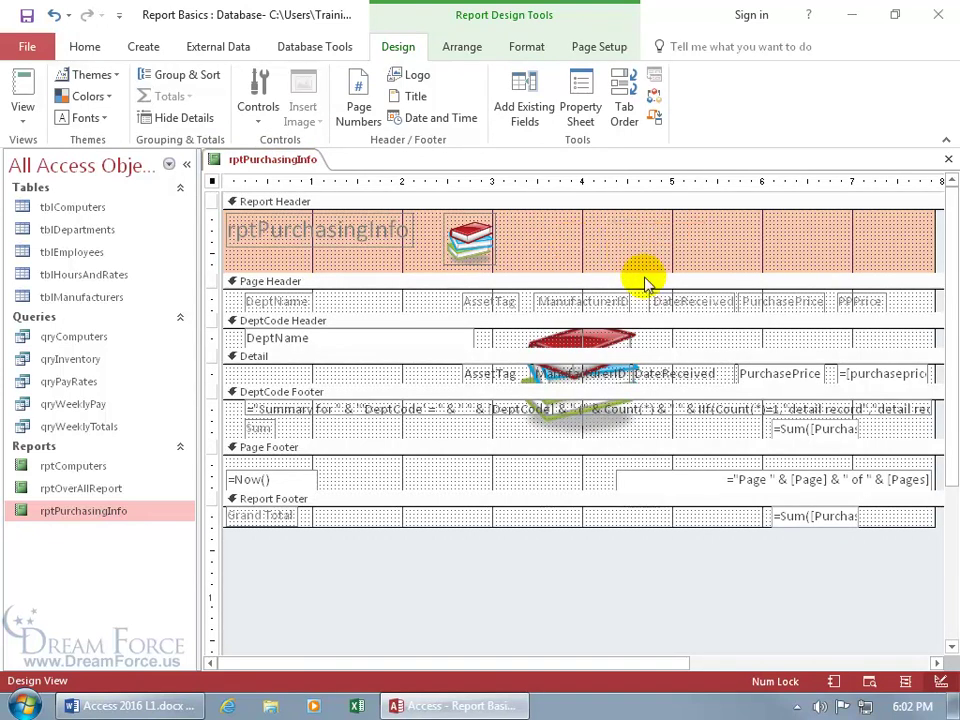